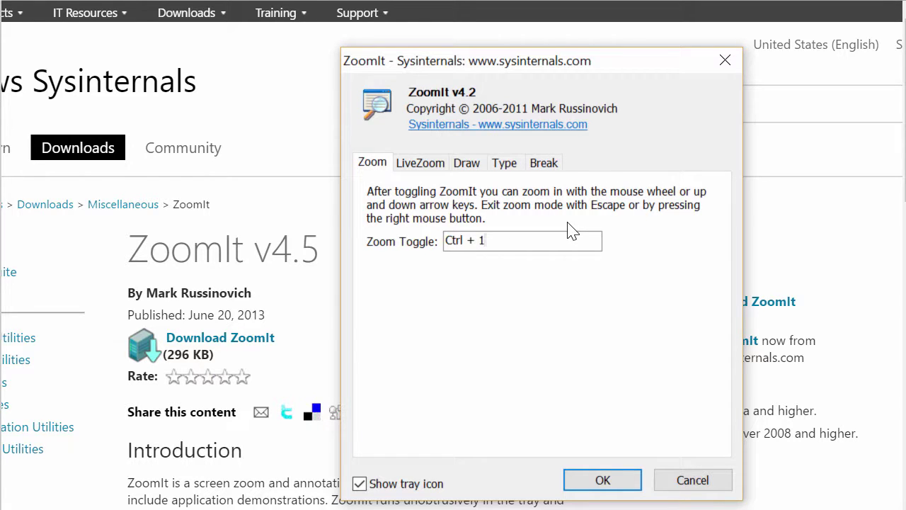
# Step: Review ZoomIt's Draw, Type and Break option tabs, then cancel without changing anything
pyautogui.click(473, 168)
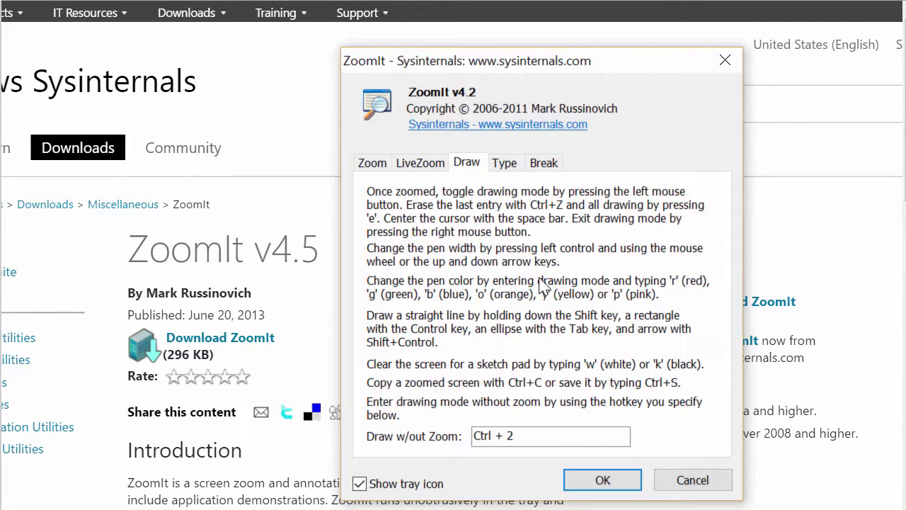
pyautogui.click(516, 166)
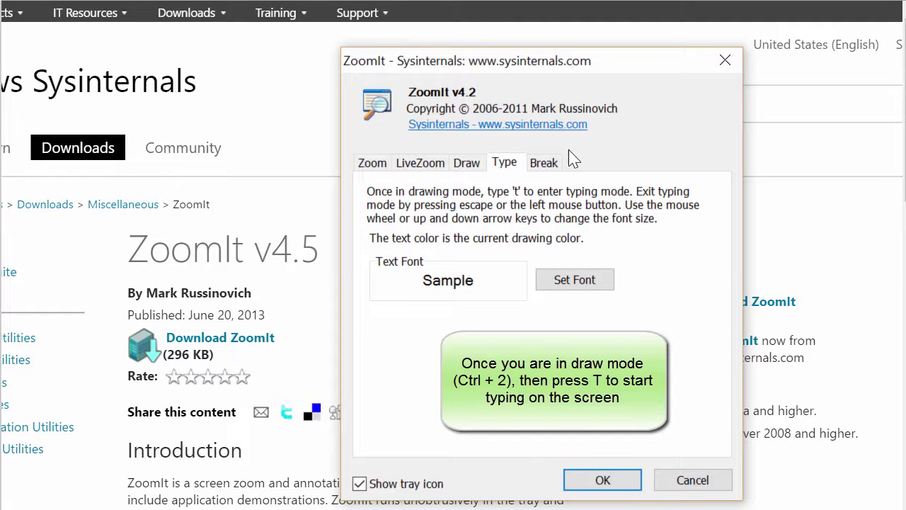
pyautogui.click(555, 165)
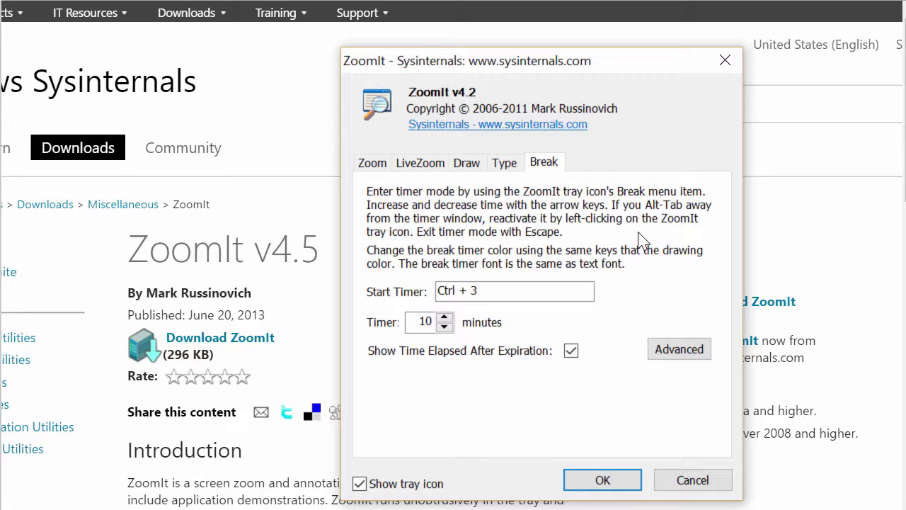
pyautogui.click(692, 481)
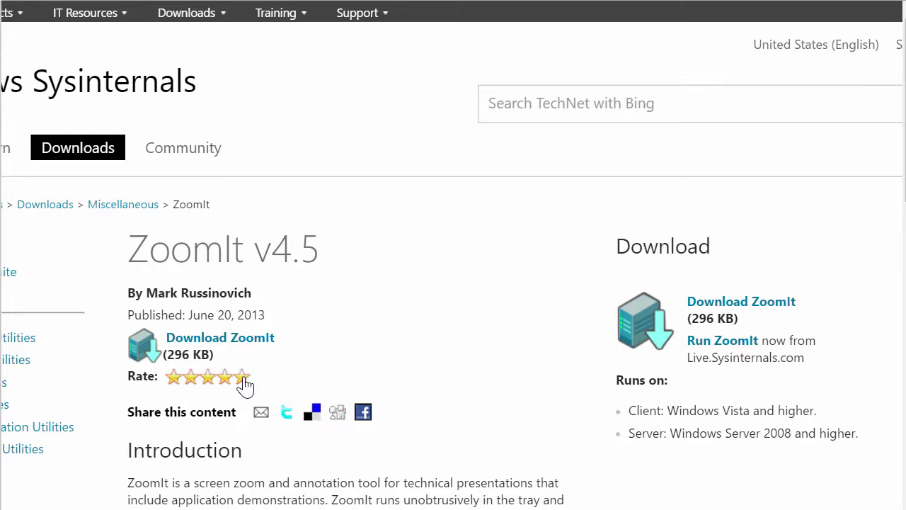
pyautogui.hotkey('ctrl', '1')
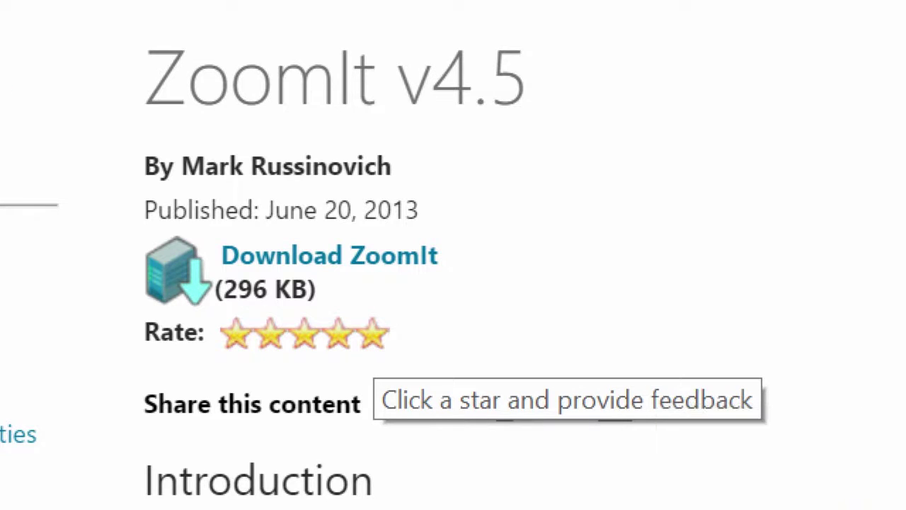
pyautogui.click(393, 317)
pyautogui.moveTo(504, 236)
pyautogui.mouseDown()
pyautogui.moveTo(486, 267)
pyautogui.moveTo(669, 297)
pyautogui.moveTo(724, 270)
pyautogui.mouseUp()
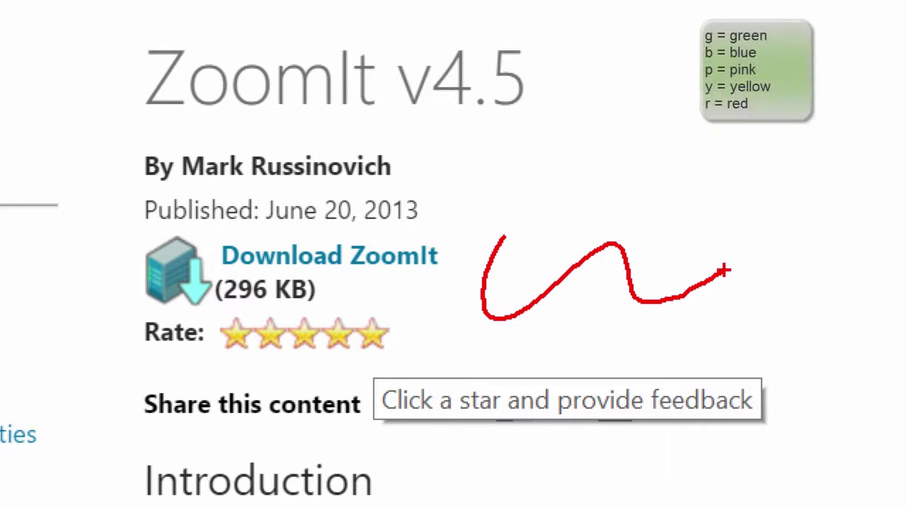
pyautogui.press('g')
pyautogui.moveTo(684, 130); pyautogui.dragTo(564, 262)
pyautogui.press('b')
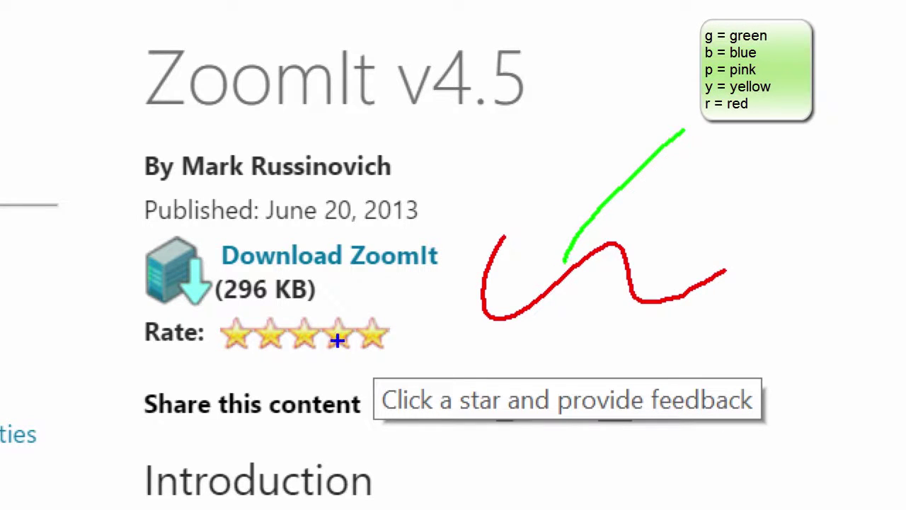
pyautogui.moveTo(561, 345); pyautogui.dragTo(735, 335)
pyautogui.press('p')
pyautogui.moveTo(638, 46); pyautogui.dragTo(492, 189)
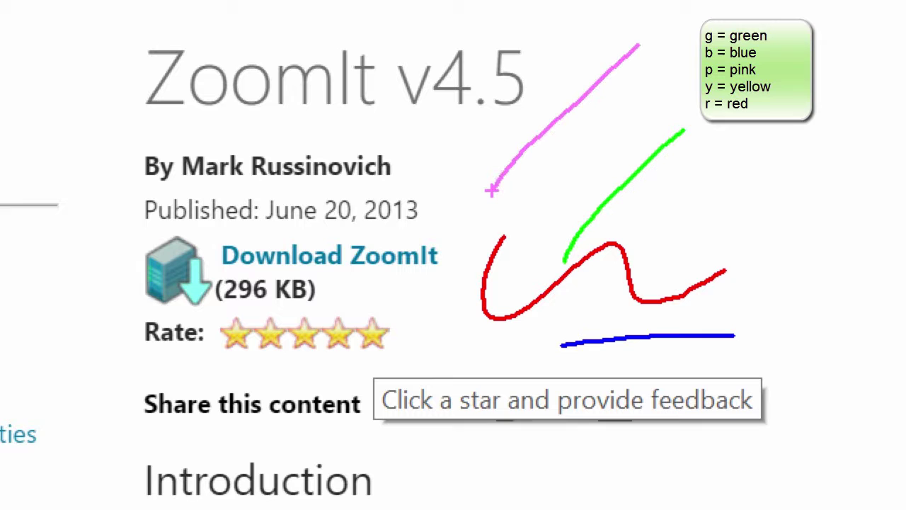
pyautogui.press('y')
pyautogui.moveTo(367, 120); pyautogui.dragTo(437, 329)
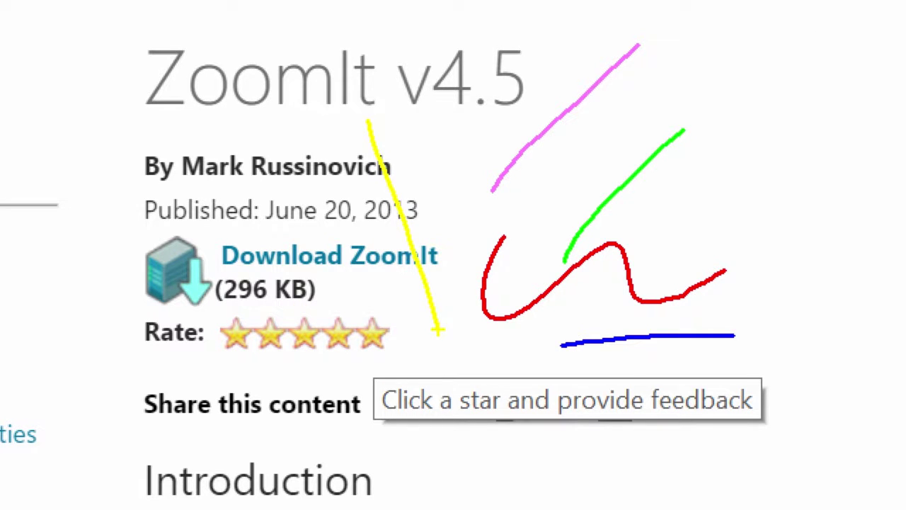
pyautogui.press('Escape')
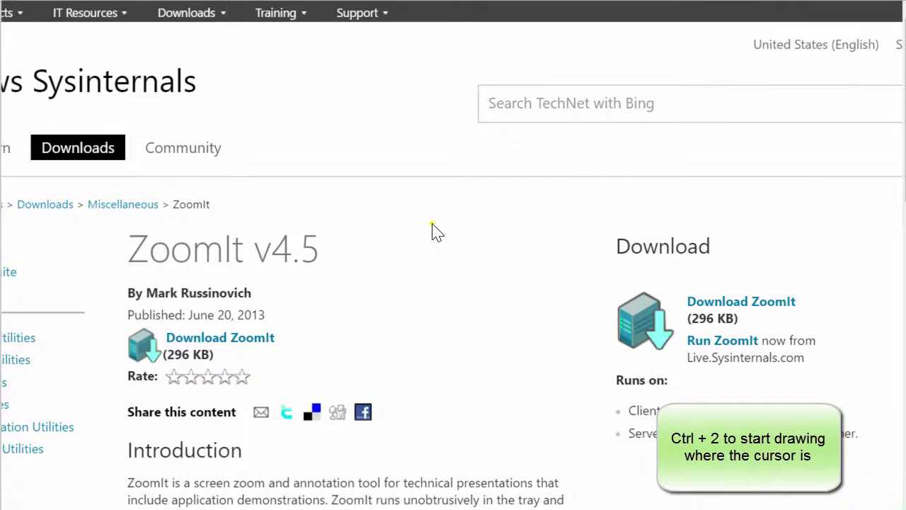
# Step: Draw in red: circle the Download heading and links, and box mid-page and the v4.5 title
pyautogui.hotkey('ctrl', '2')
pyautogui.press('r')
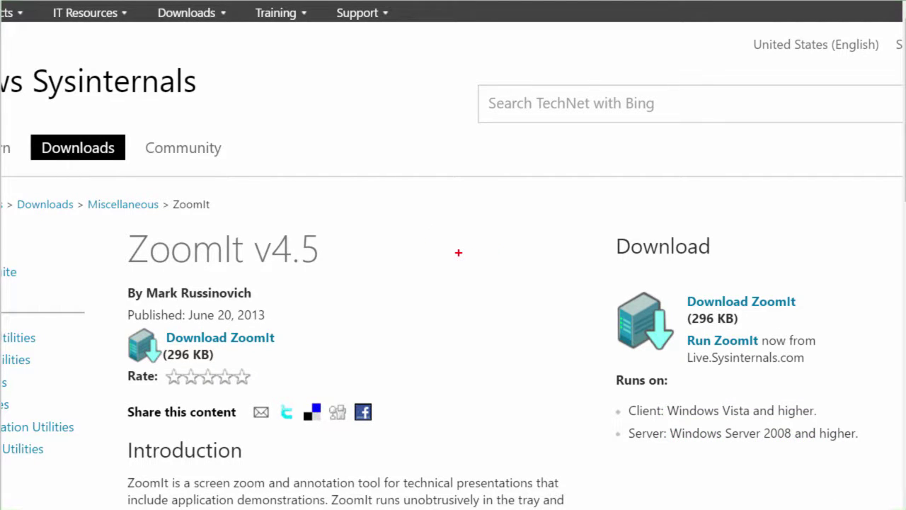
pyautogui.moveTo(601, 224); pyautogui.dragTo(592, 249)
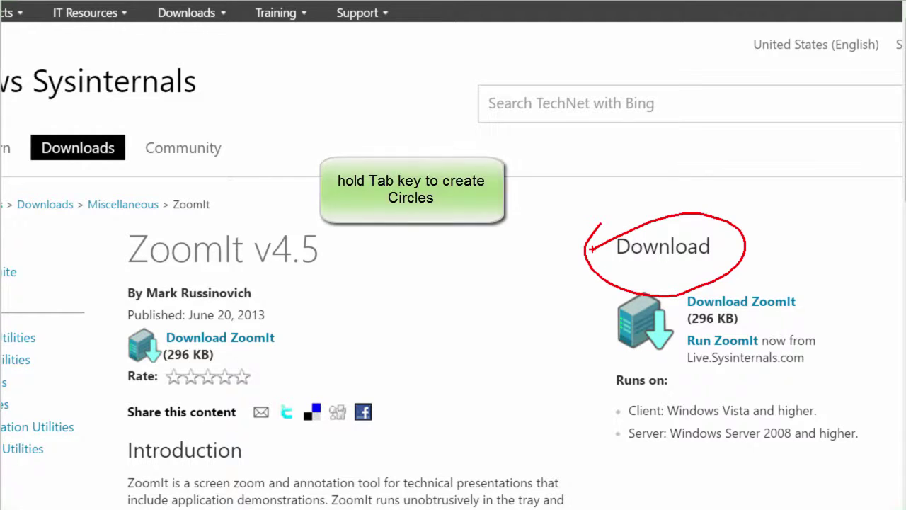
pyautogui.moveTo(589, 296); pyautogui.dragTo(803, 386)
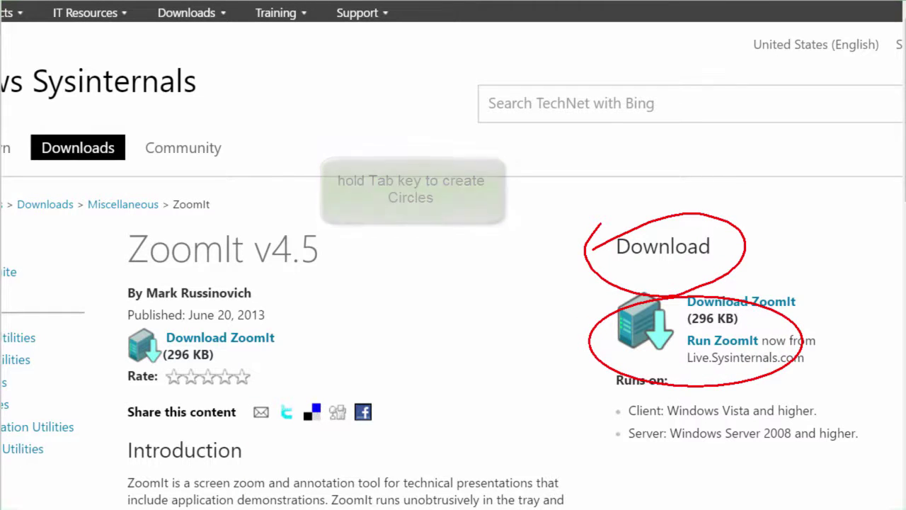
pyautogui.moveTo(416, 277)
pyautogui.mouseDown()
pyautogui.moveTo(483, 388)
pyautogui.moveTo(583, 340)
pyautogui.moveTo(446, 279)
pyautogui.mouseUp()
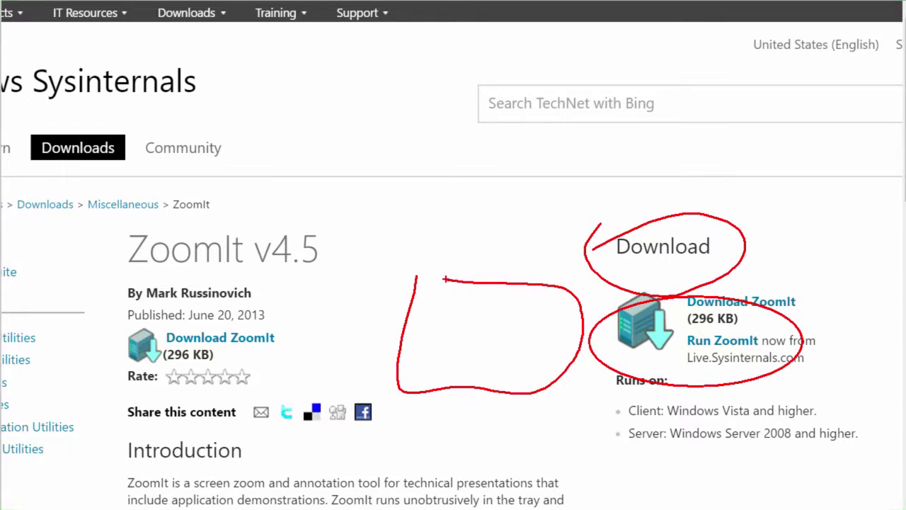
pyautogui.moveTo(112, 199)
pyautogui.mouseDown()
pyautogui.moveTo(99, 275)
pyautogui.moveTo(363, 281)
pyautogui.moveTo(130, 204)
pyautogui.moveTo(107, 210)
pyautogui.mouseUp()
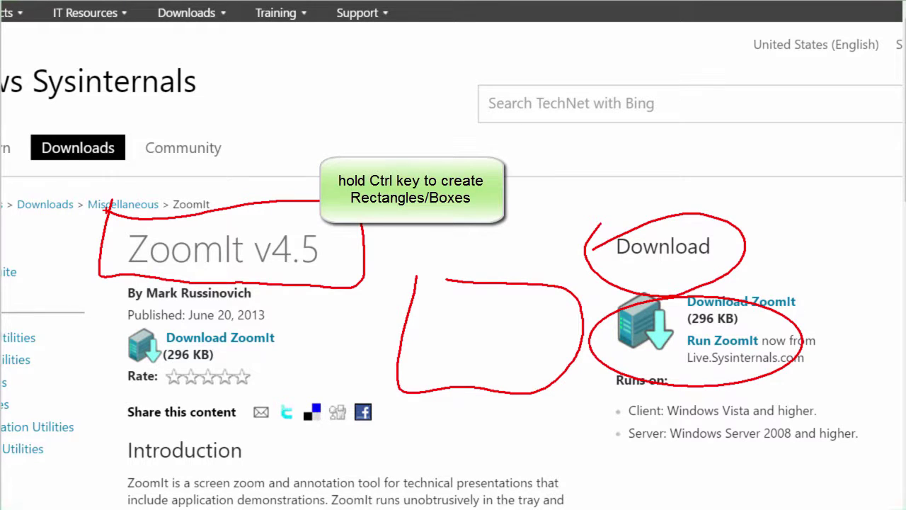
# Step: Box the Download block, undo all three red boxes, and draw a red arrow at the v4.5 title
pyautogui.moveTo(112, 333); pyautogui.dragTo(317, 399)
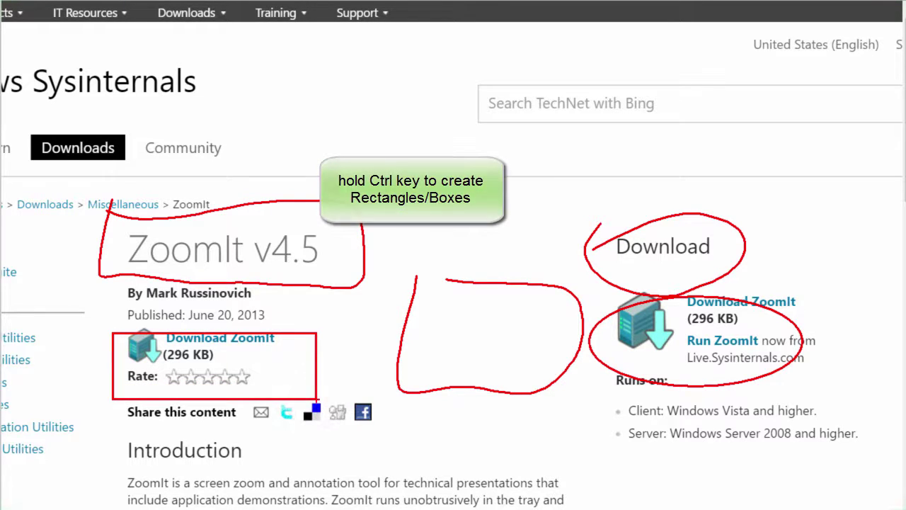
pyautogui.hotkey('ctrl', 'z')
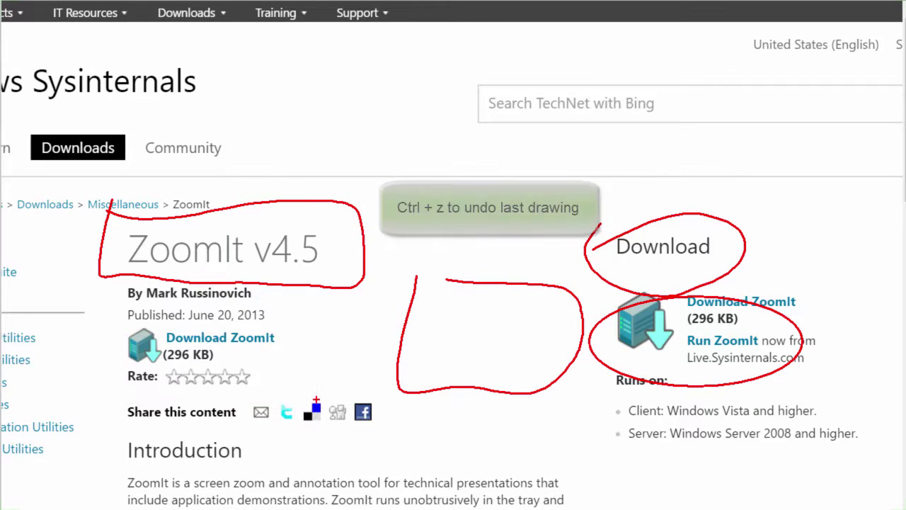
pyautogui.hotkey('ctrl', 'z')
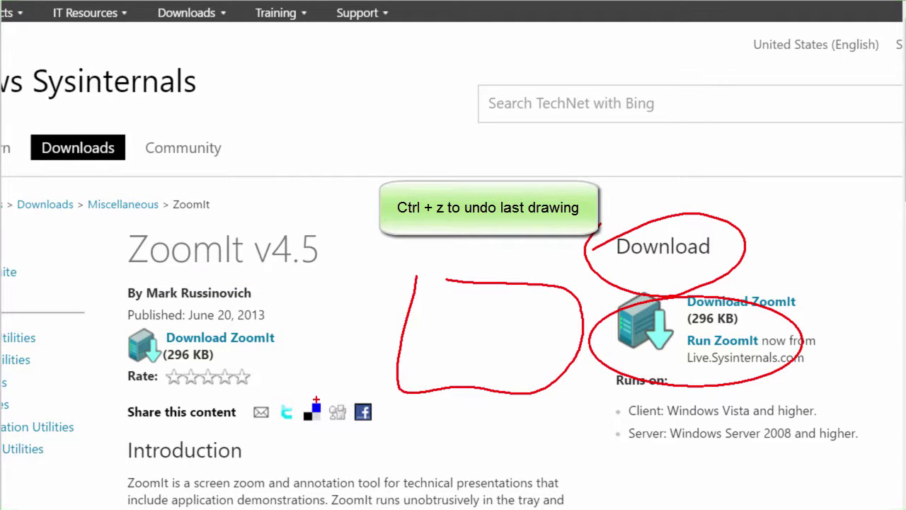
pyautogui.hotkey('ctrl', 'z')
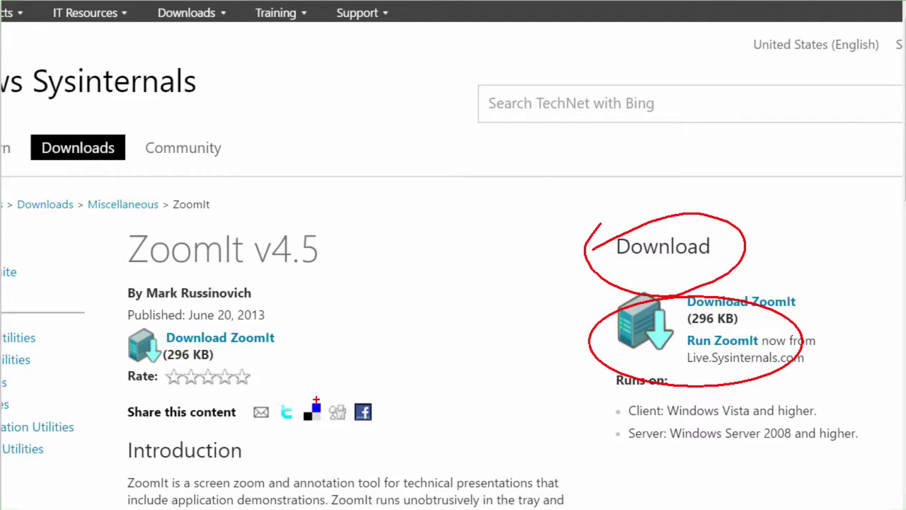
pyautogui.moveTo(453, 183)
pyautogui.mouseDown()
pyautogui.moveTo(358, 242)
pyautogui.moveTo(401, 260)
pyautogui.mouseUp()
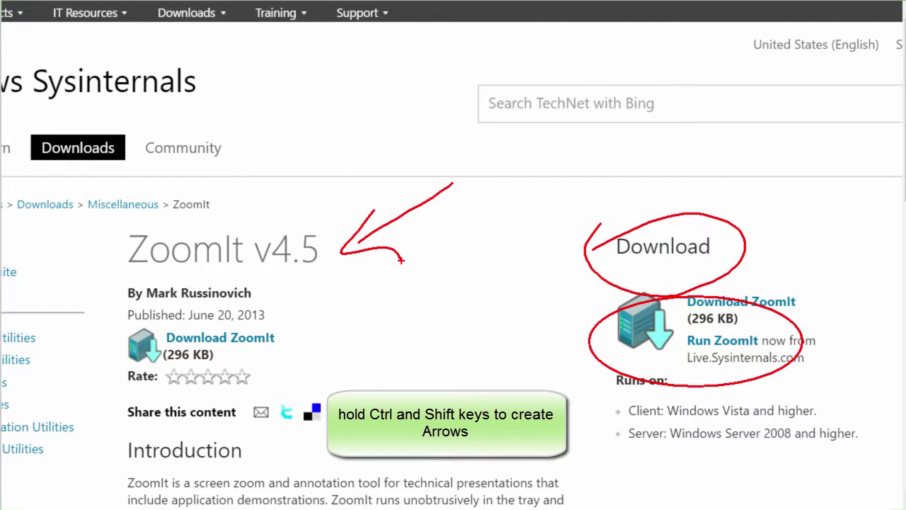
# Step: Draw a red arrow at the author line and straight red lines under Share this content and Rate
pyautogui.keyDown('ctrl'); pyautogui.keyDown('shift'); pyautogui.moveTo(285, 303); pyautogui.dragTo(430, 285); pyautogui.keyUp('shift'); pyautogui.keyUp('ctrl')
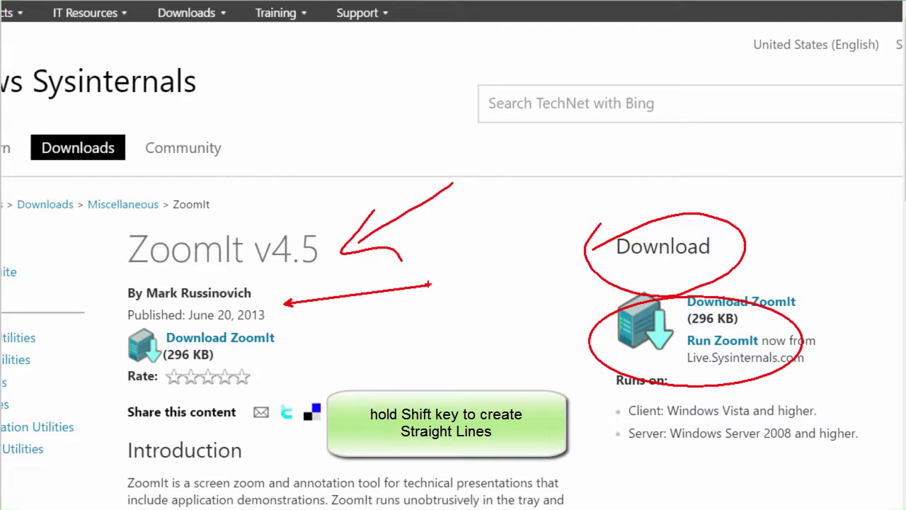
pyautogui.moveTo(108, 437); pyautogui.dragTo(280, 433)
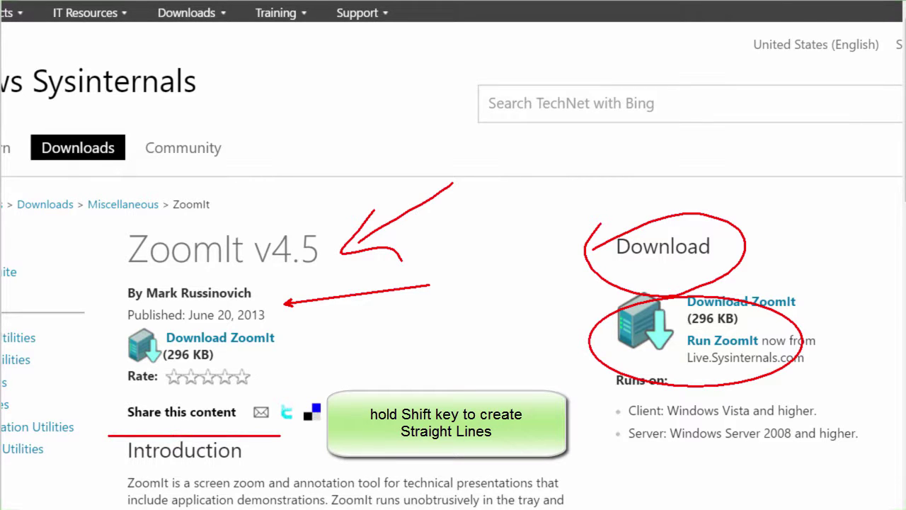
pyautogui.moveTo(114, 391); pyautogui.dragTo(279, 390)
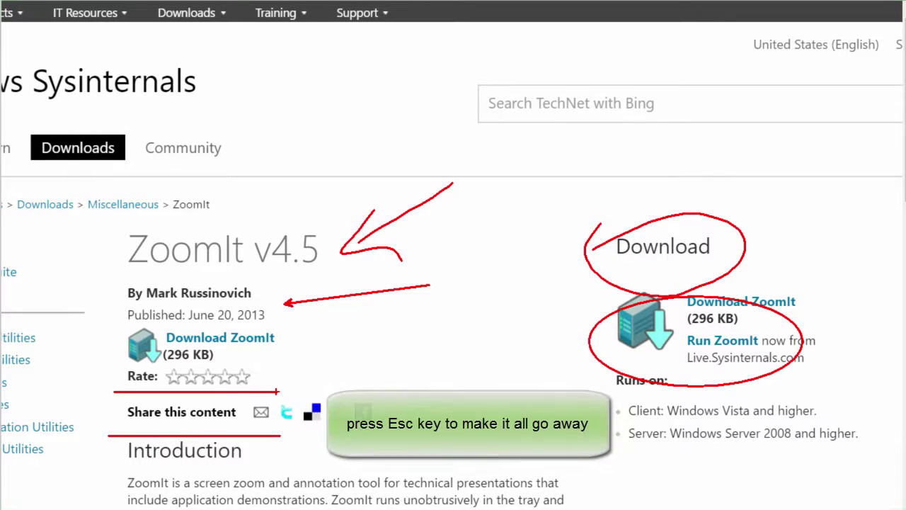
# Step: Clear all red annotations, then switch ZoomIt to a blank white whiteboard canvas
pyautogui.press('Escape')
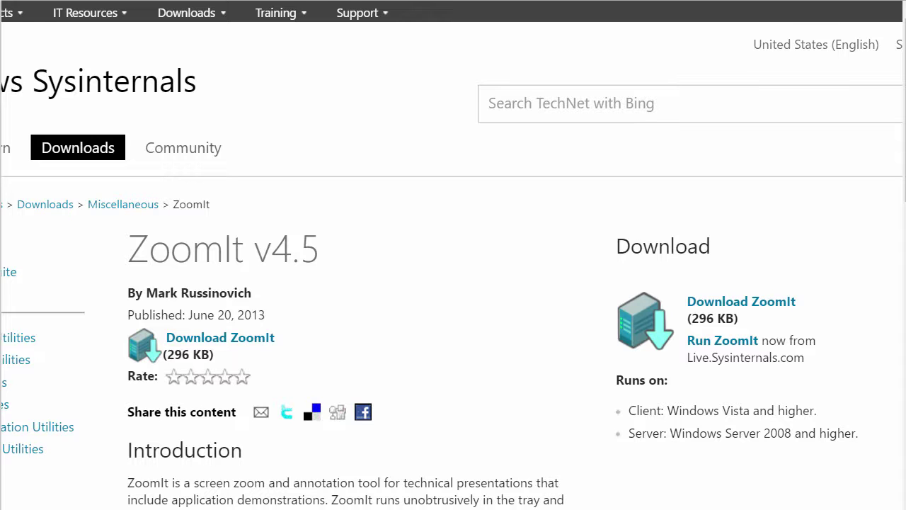
pyautogui.hotkey('ctrl', '2')
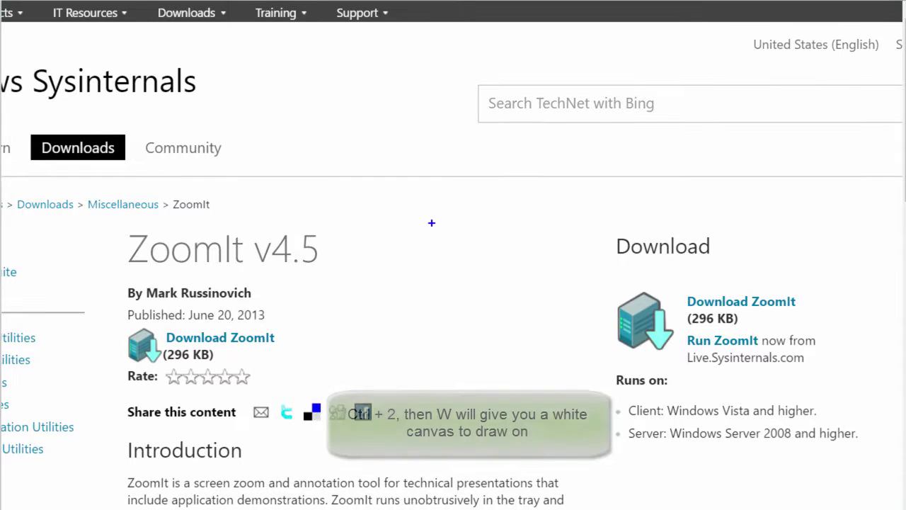
pyautogui.press('w')
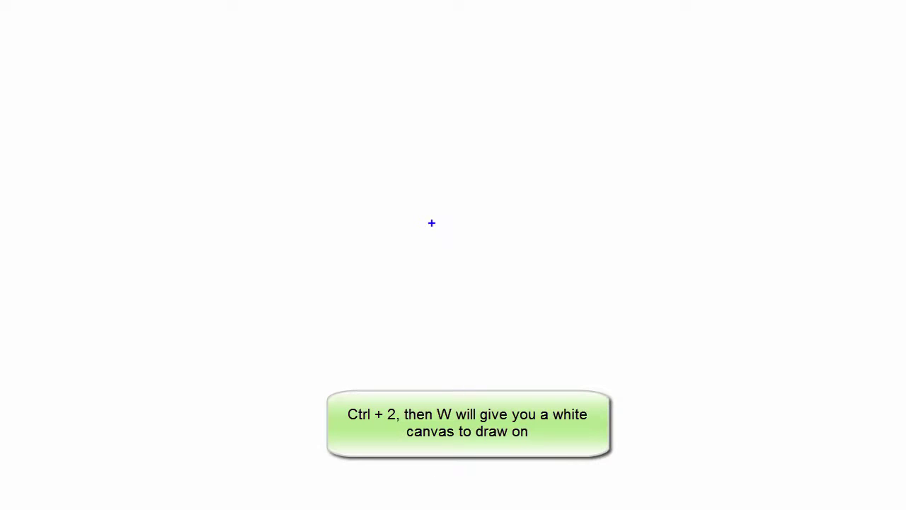